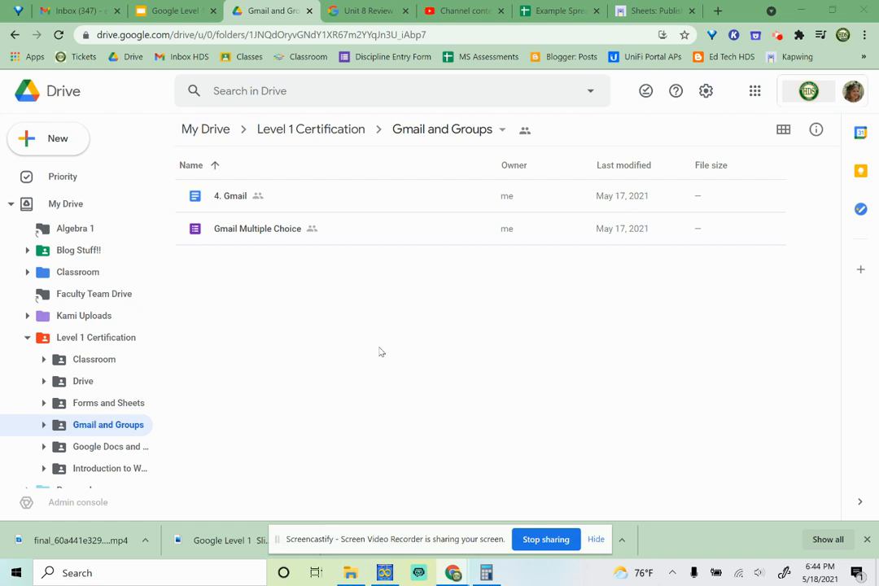
- Create a new blank Google Form in the shared Gmail and Groups folder
click(26, 138)
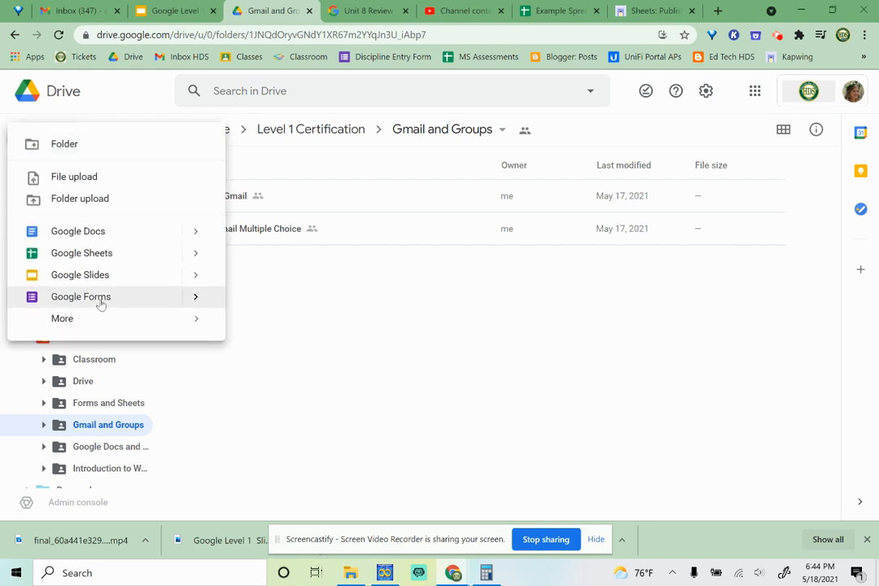
right_click(312, 312)
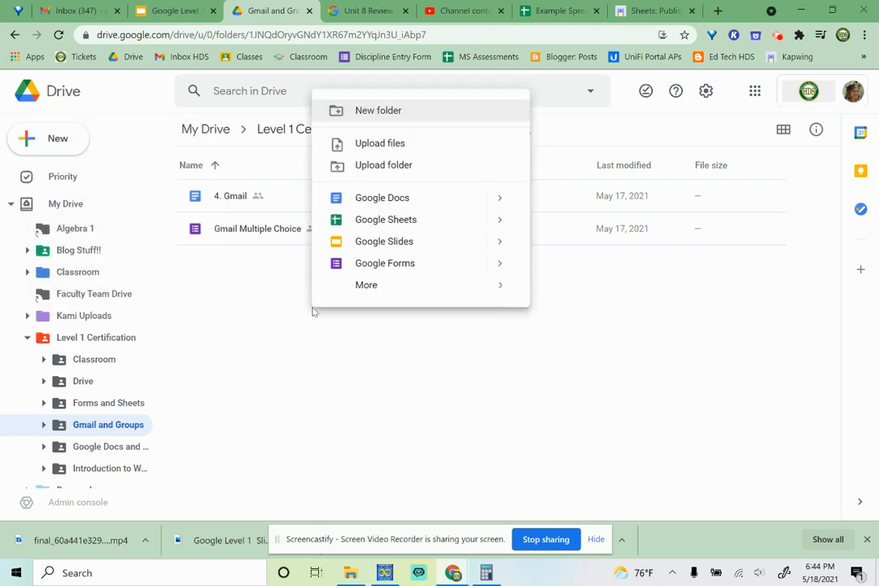
click(406, 273)
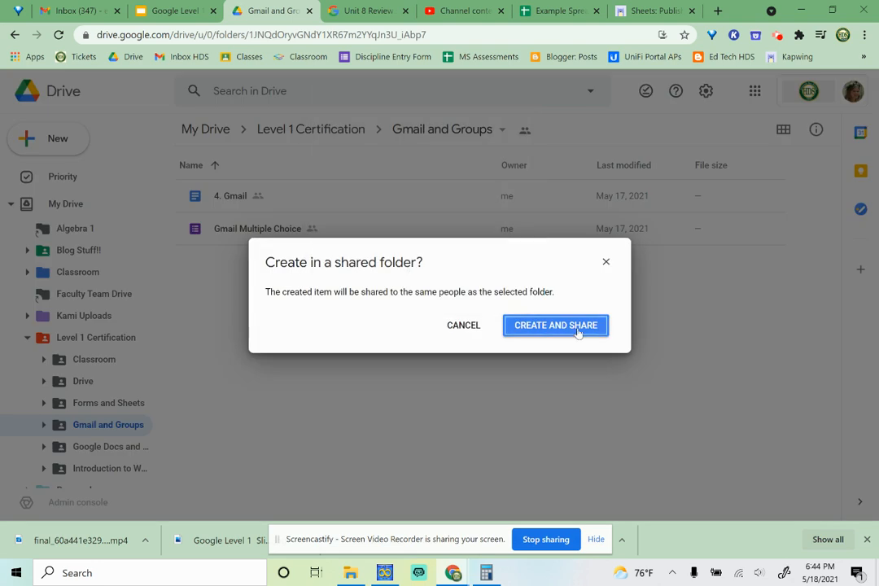
click(576, 325)
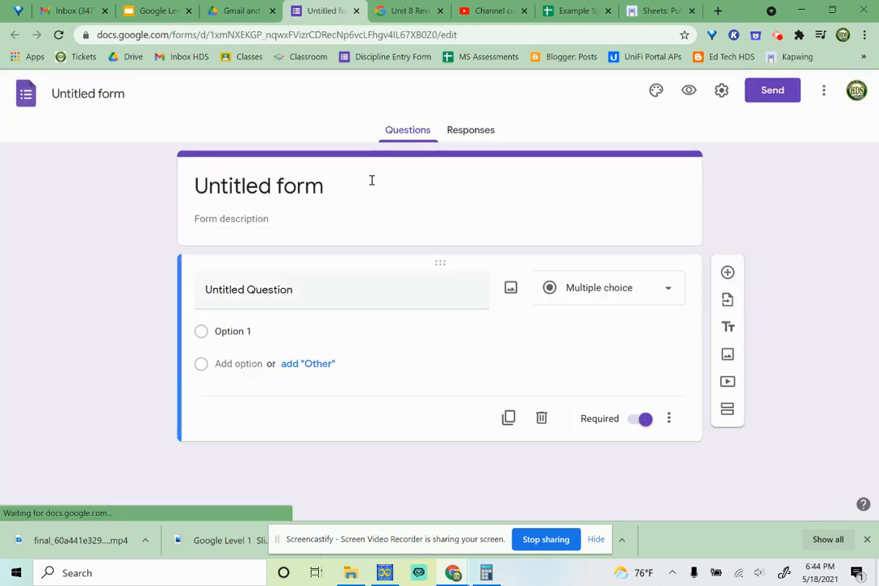
- Title the form "Google Groups Multiple Choice" and apply the same name to the form file
click(293, 184)
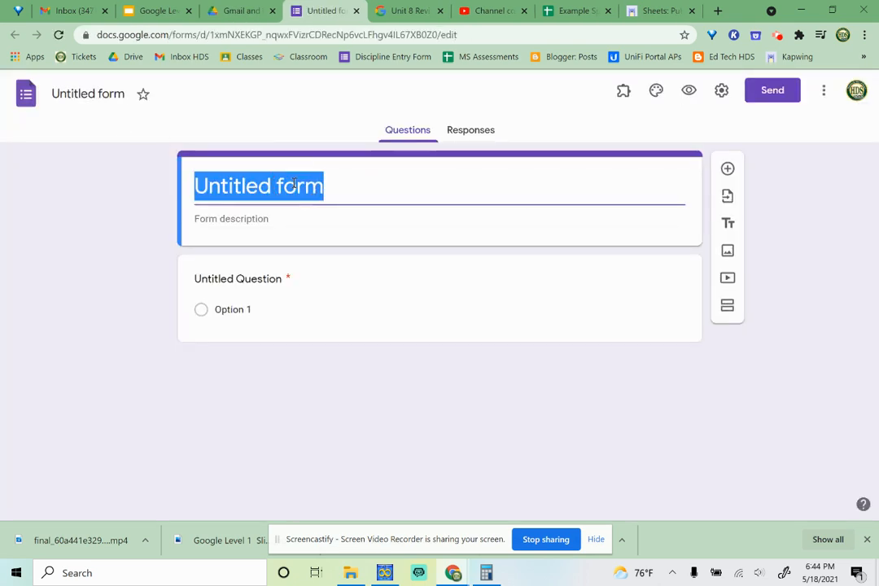
text(Go)
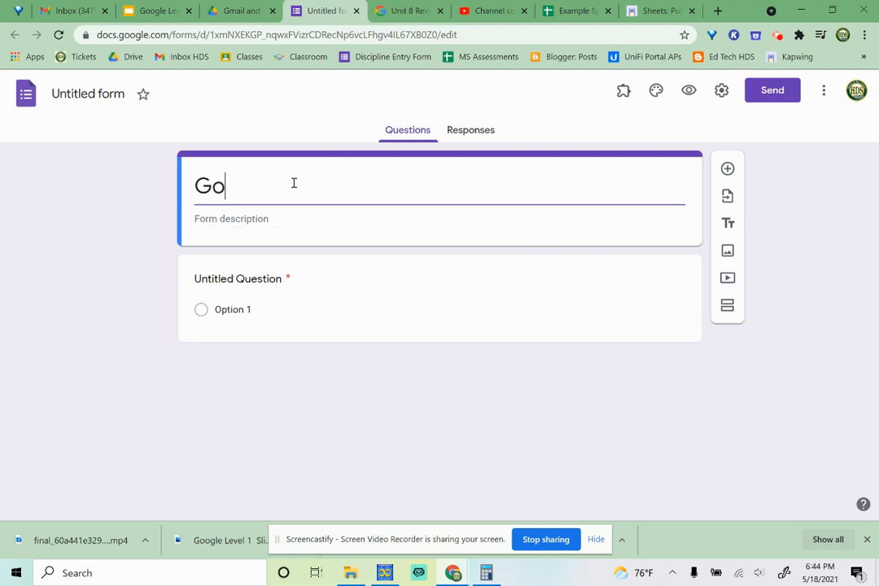
text(ogle Groups )
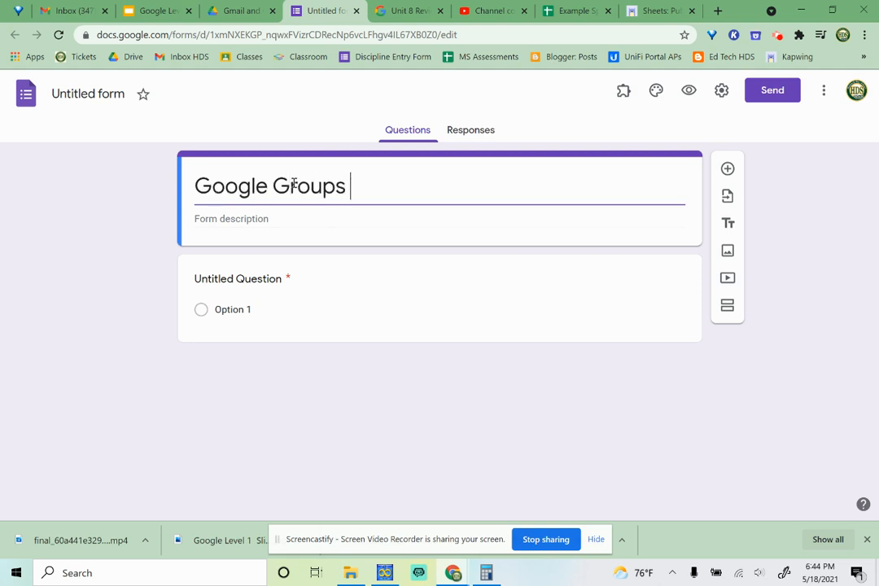
text(Multi)
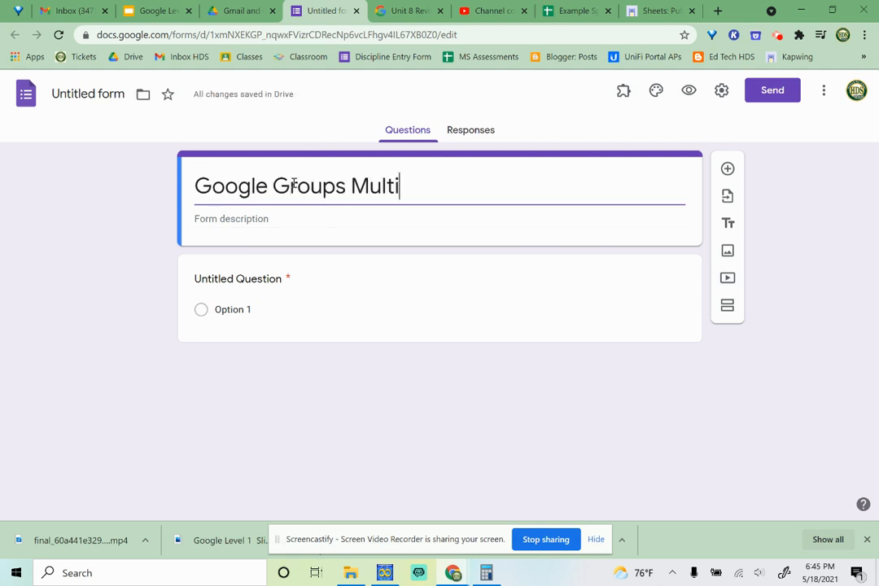
text(ple Choice)
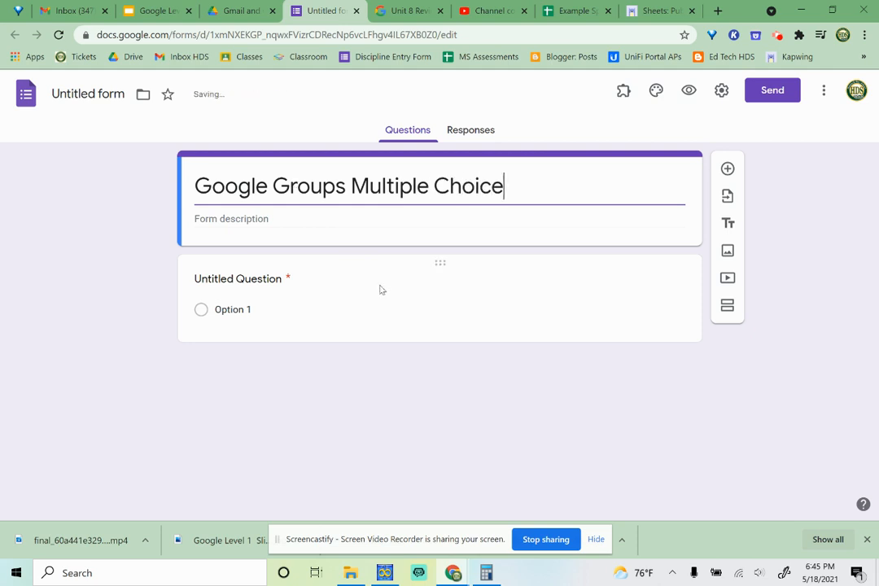
click(276, 281)
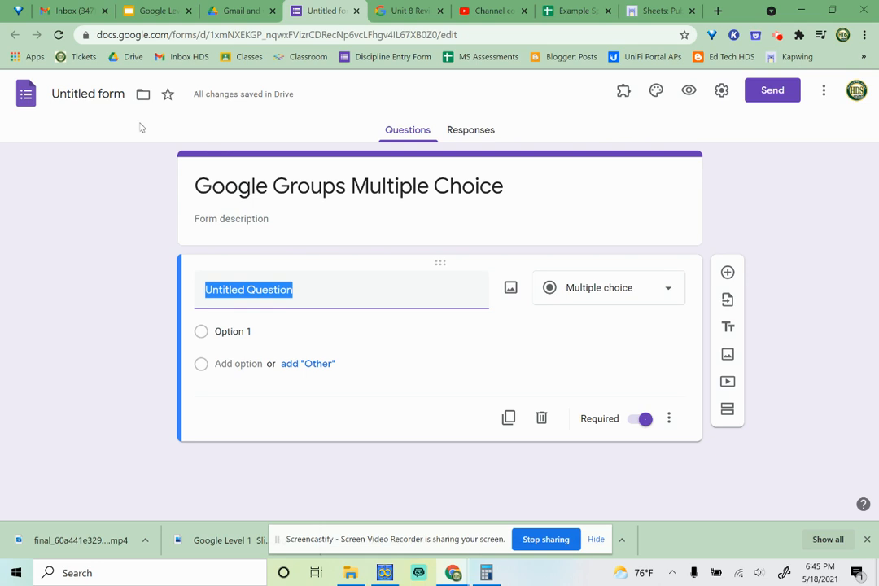
click(118, 95)
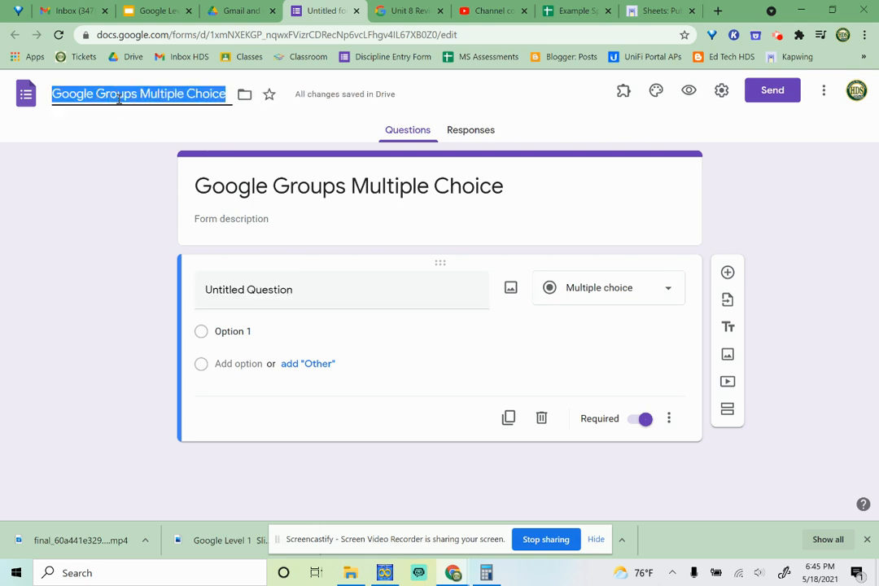
- Enter "What is the difference between google contacts and google groups?" as the first question
click(357, 291)
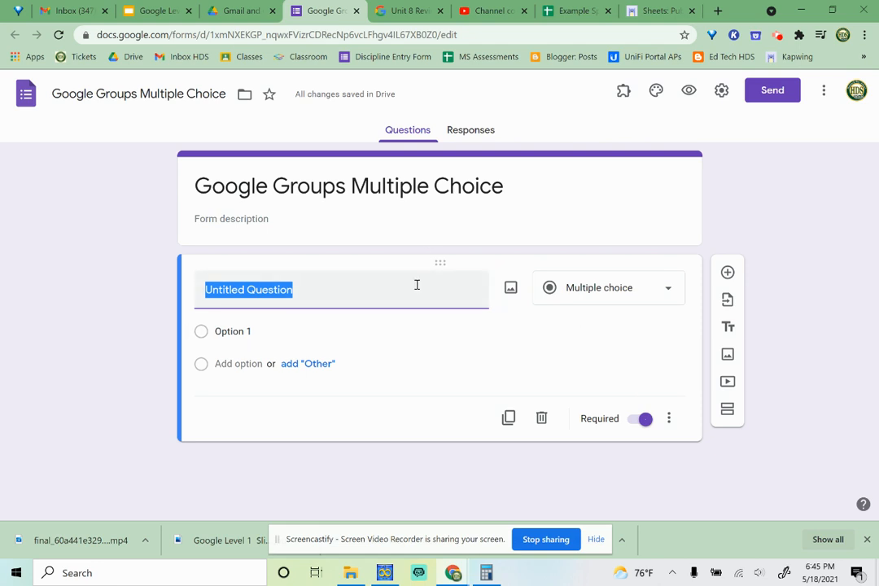
text(What )
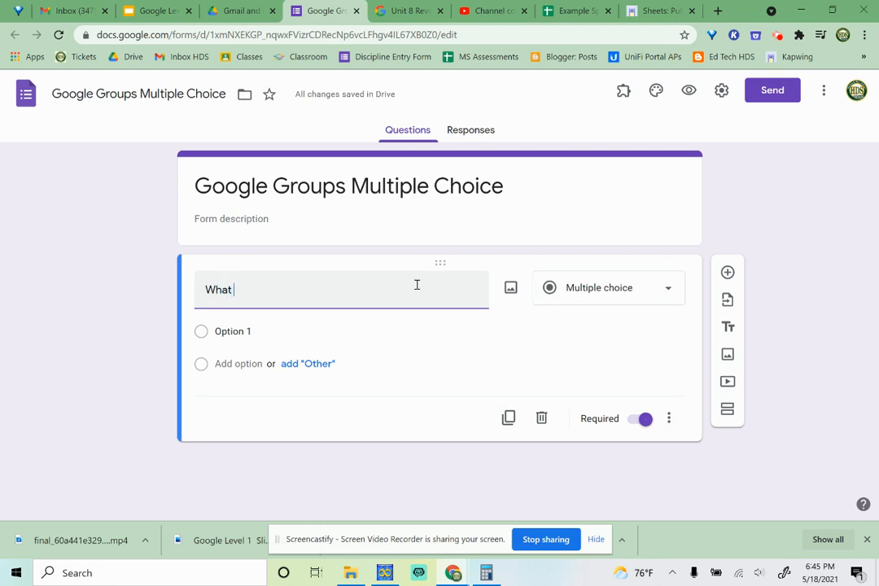
text(is the difference betwe)
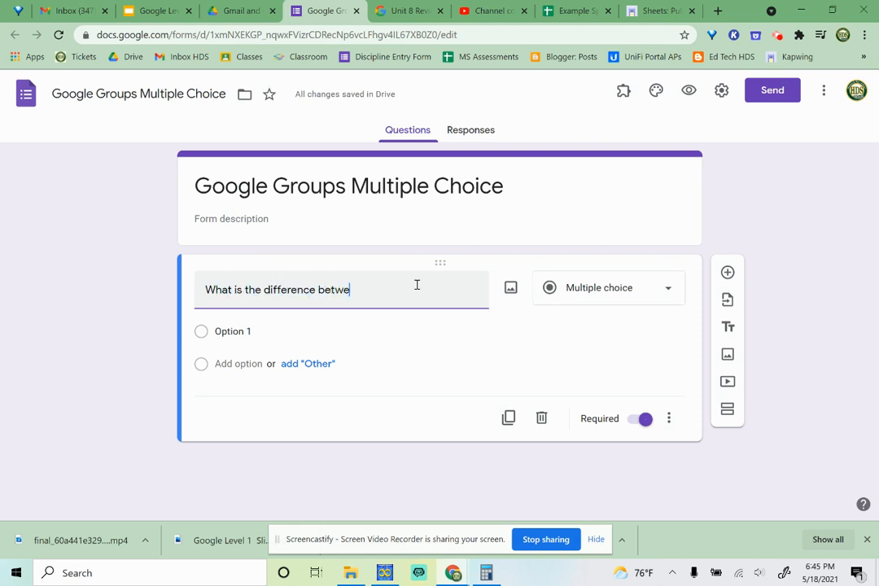
text(en googl)
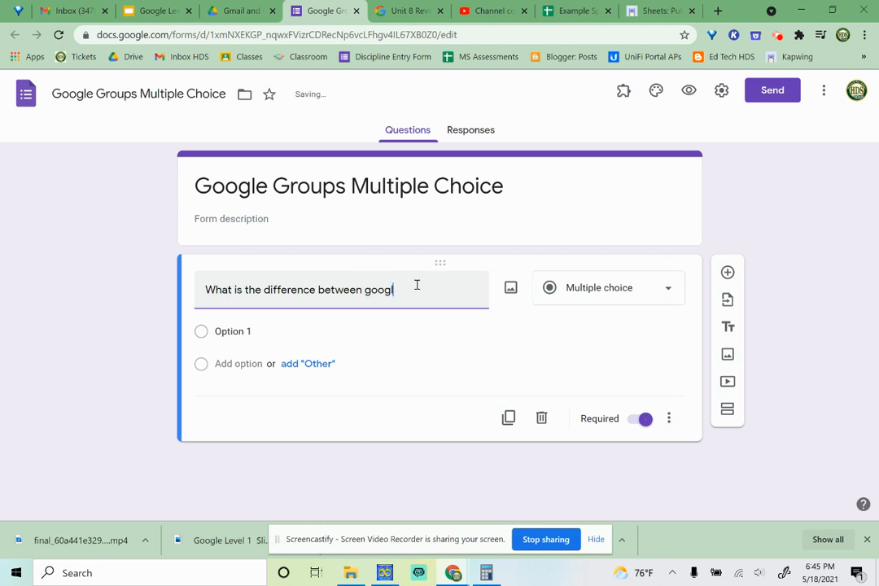
text(e contacts and goog)
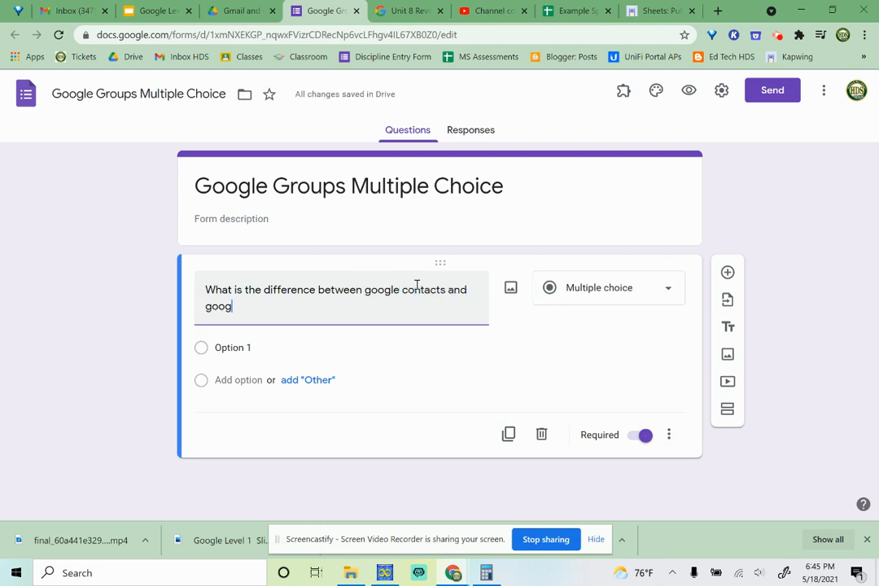
text(le groups?)
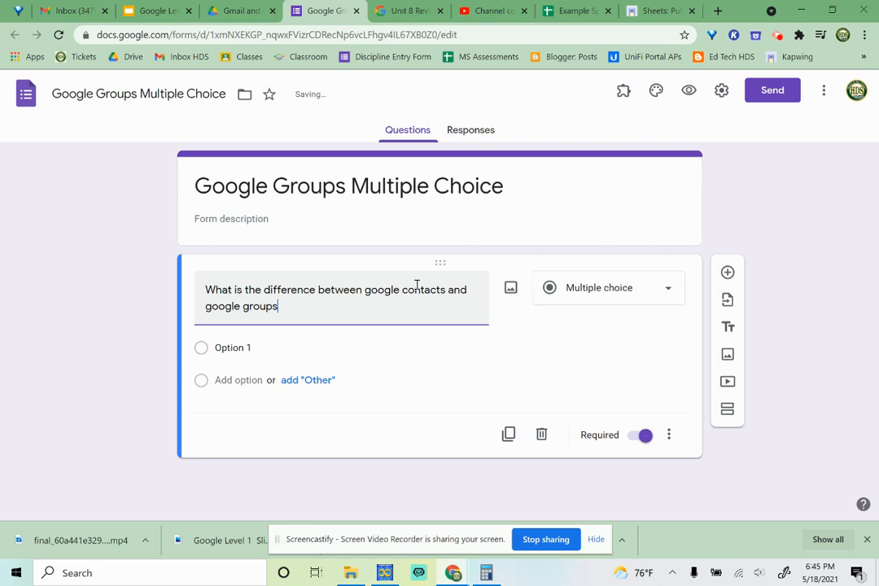
- Make the first question multiple choice and enter "Contacts have multiple email addresses" as its first option
click(594, 301)
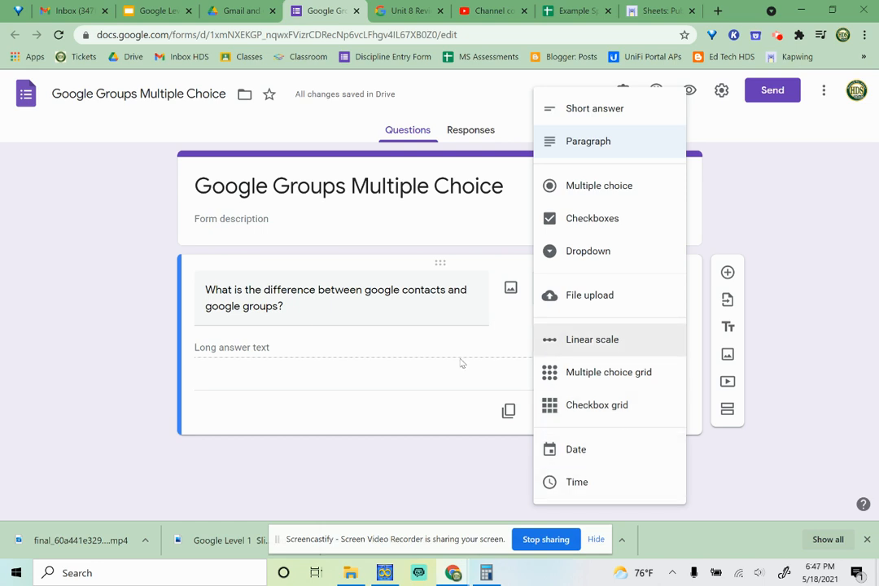
click(585, 192)
click(381, 347)
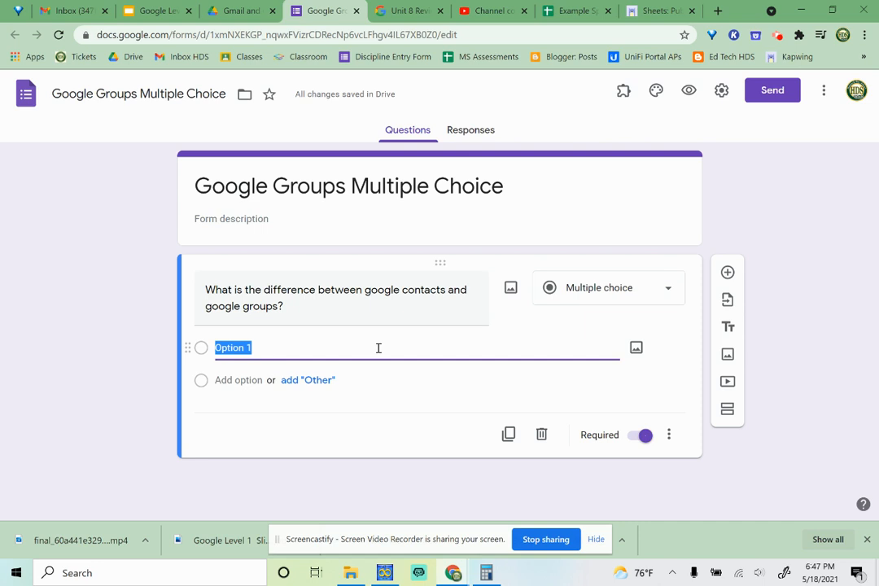
text(Co)
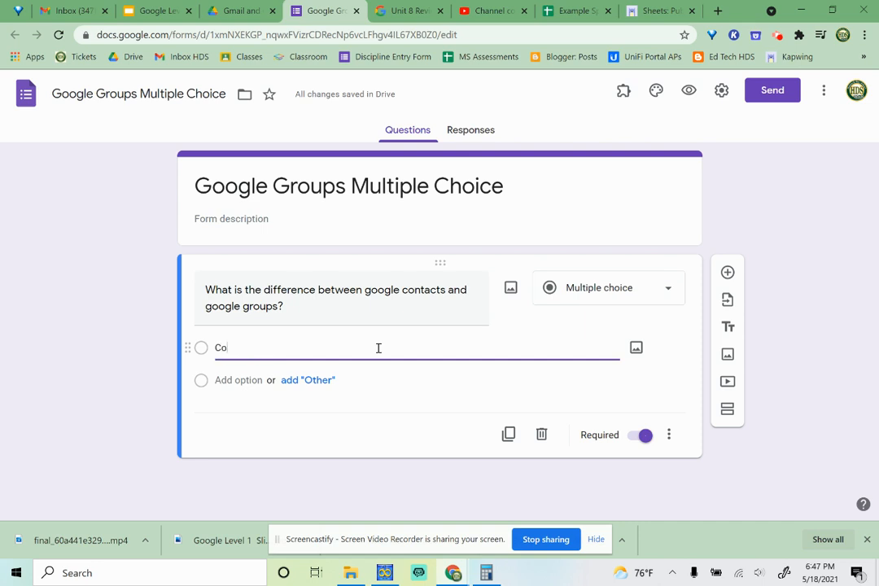
text(ntacts have mu)
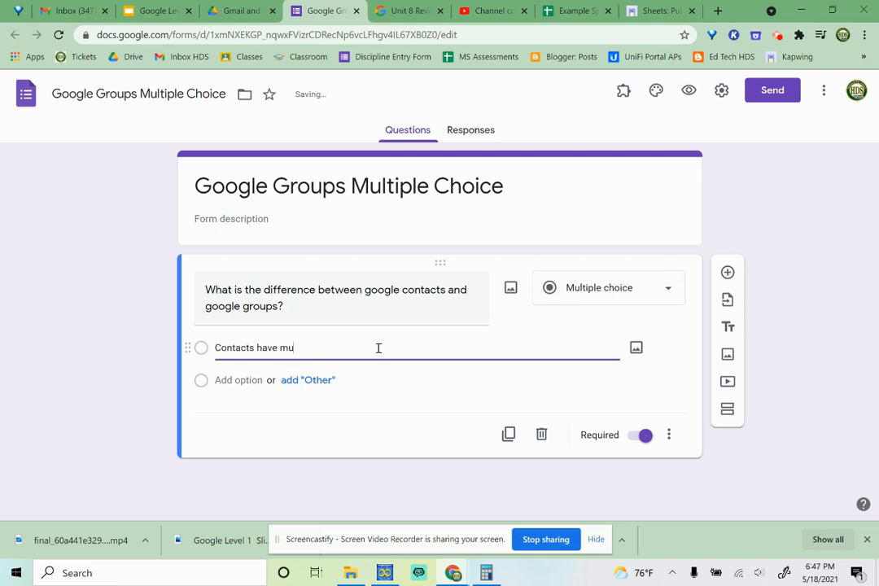
text(ltiple email adre)
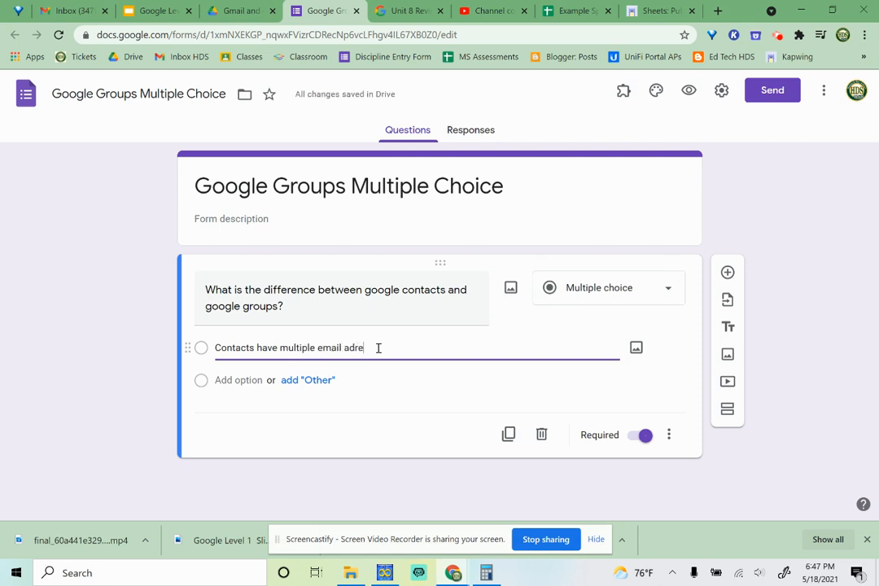
text(sses)
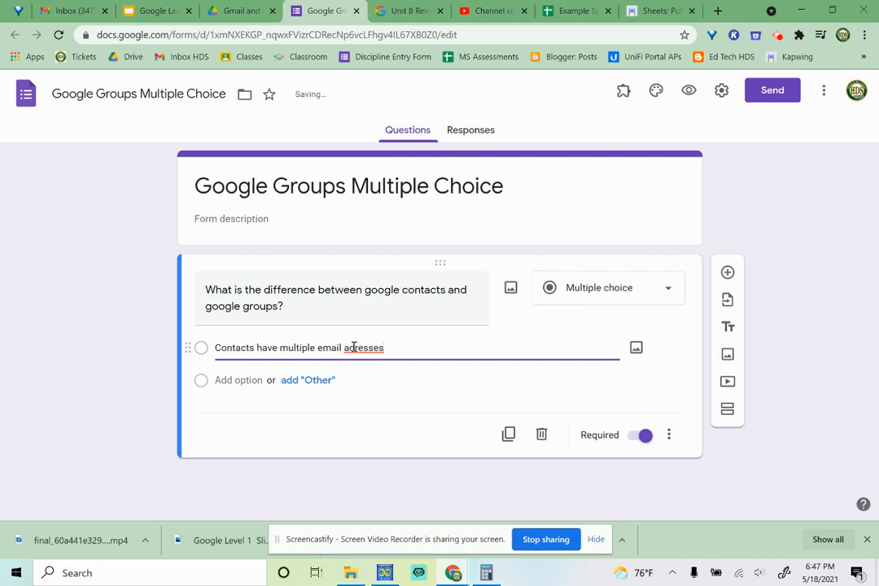
click(353, 347)
text(d)
- Add "Groups have multiple email addresses" as the second answer option of the question
key(Return)
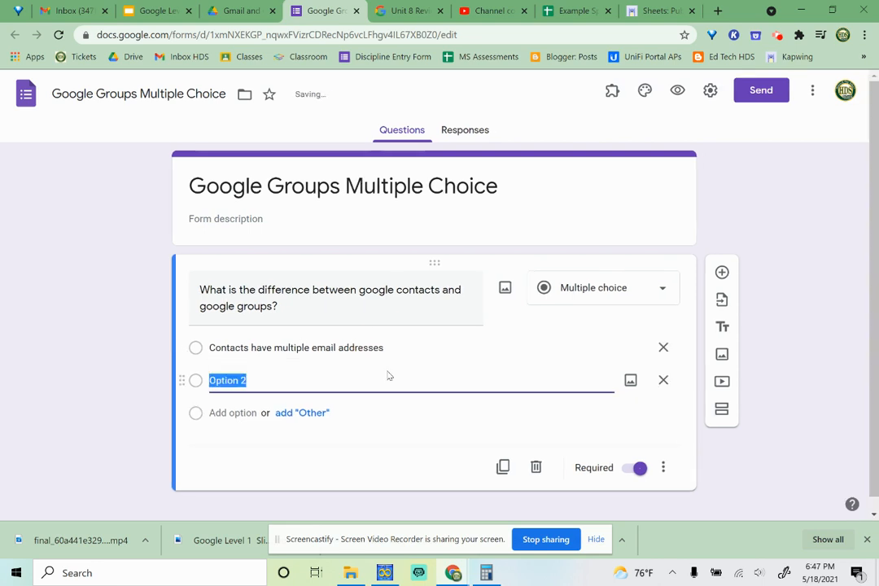
text(G)
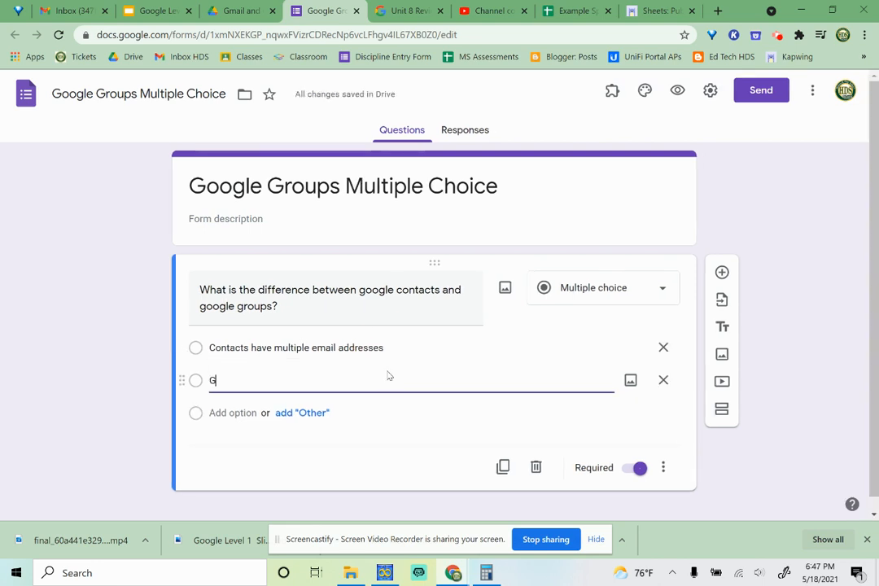
text(rou)
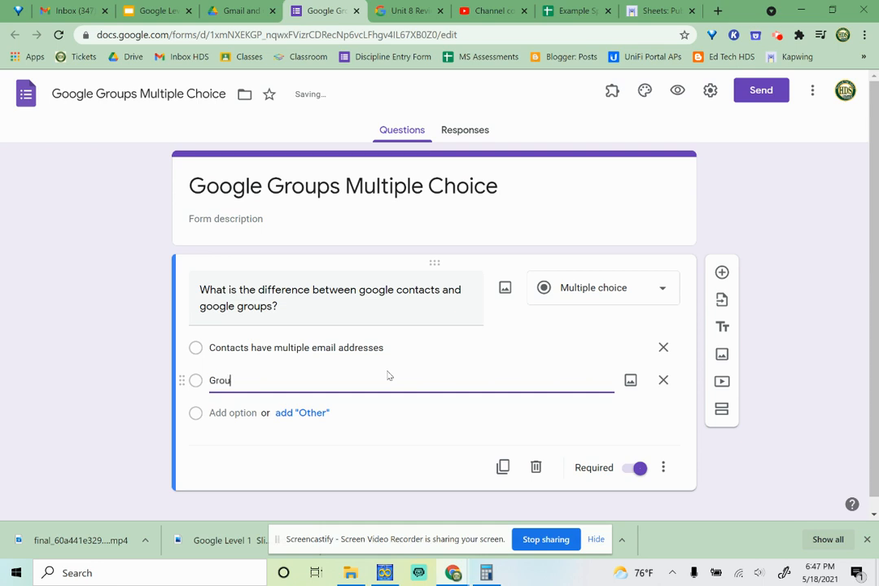
text(ps have mu)
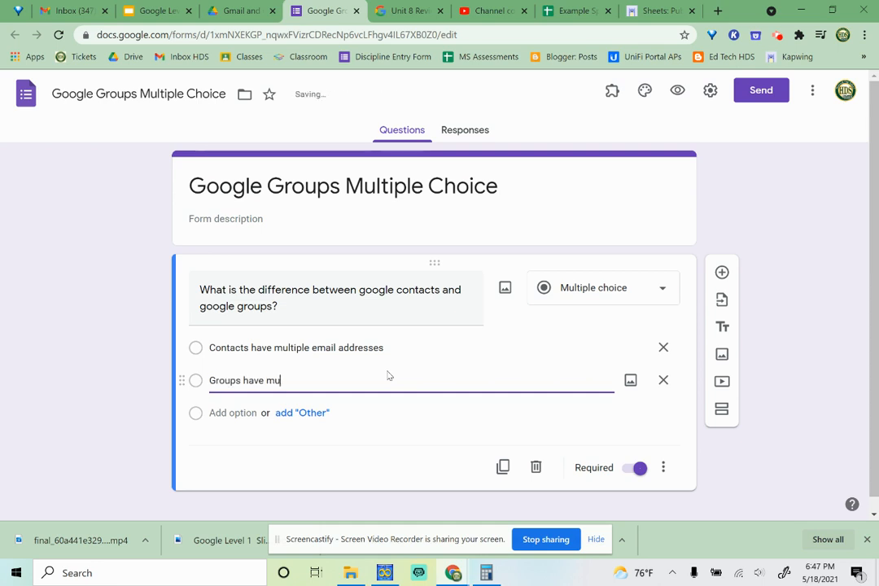
text(ltiple email )
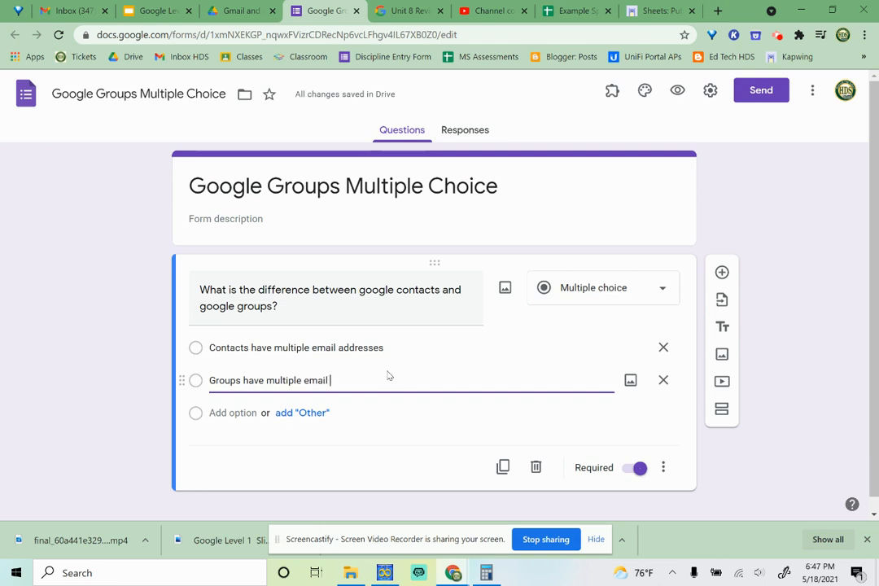
text(adresses)
click(337, 381)
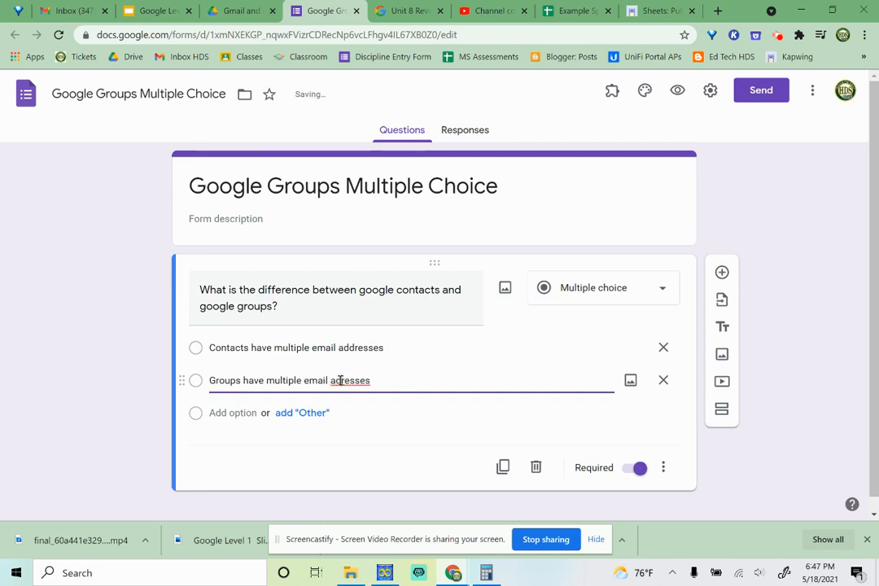
text(dr)
click(457, 423)
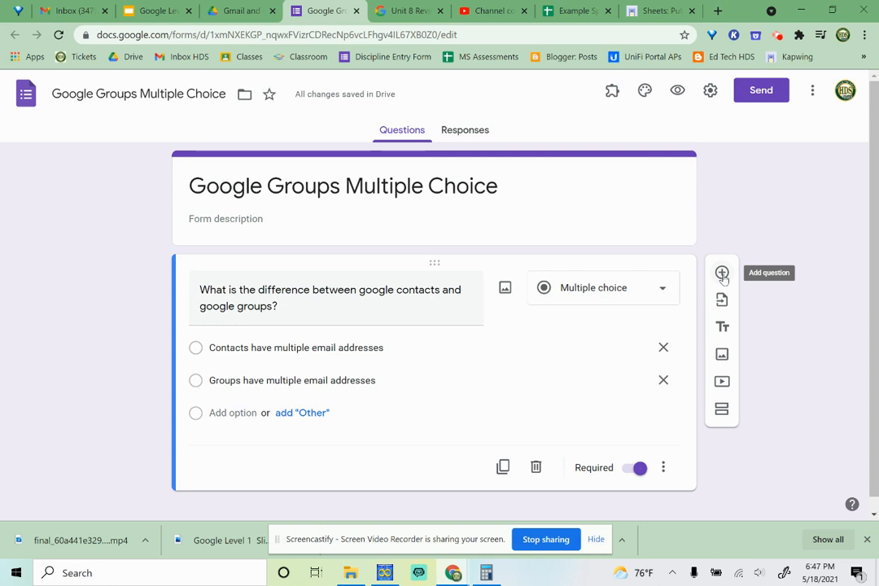
- Add a second question below the first and set its type to Checkboxes
click(720, 275)
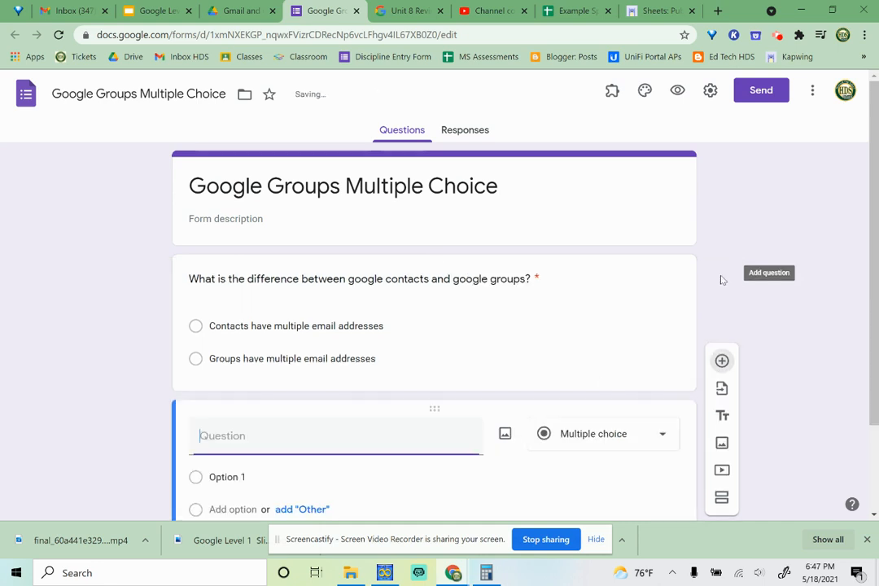
click(611, 450)
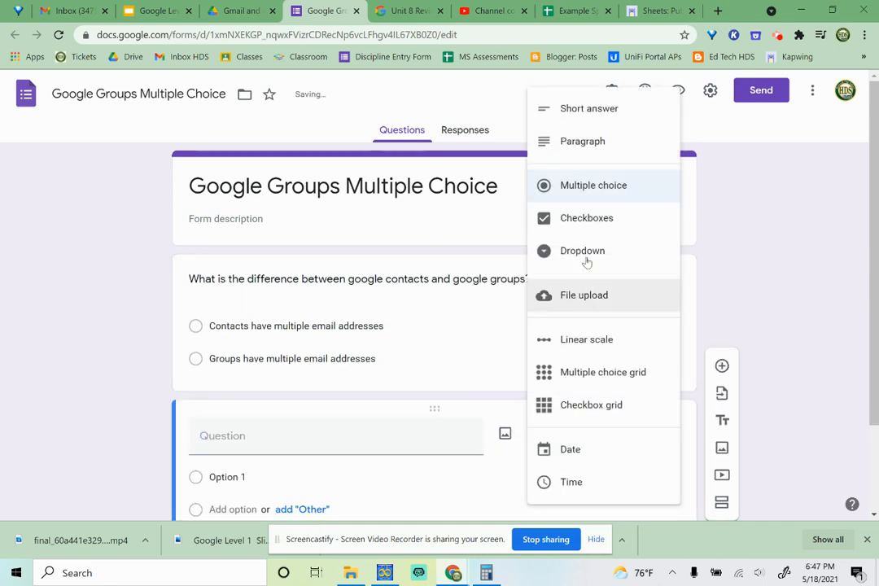
click(583, 218)
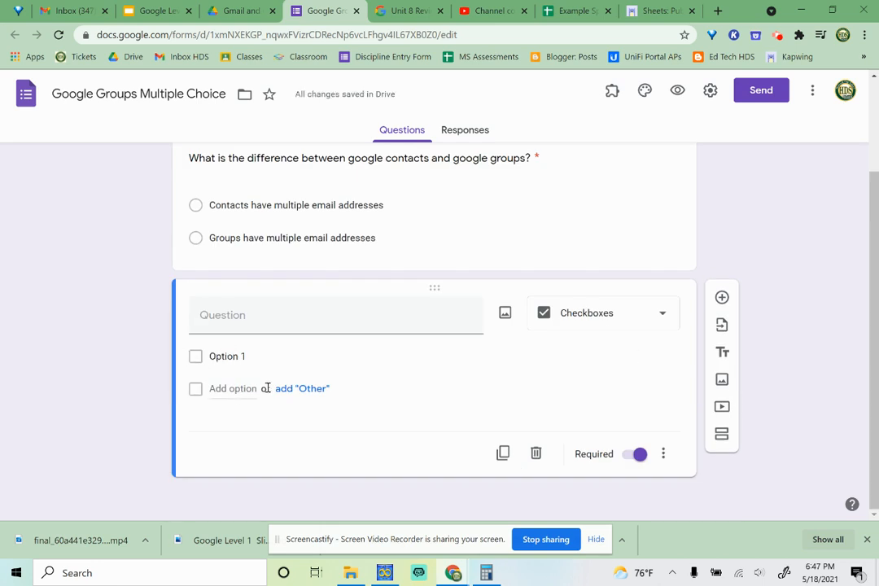
- Add a title and description block named "Section 2" below the checkbox question and insert a new section after it
click(722, 355)
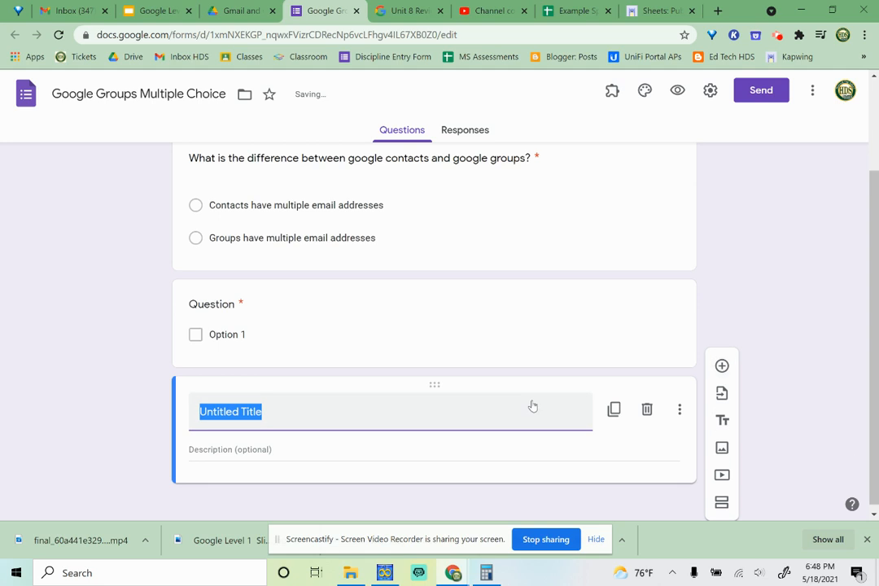
text(Sectio)
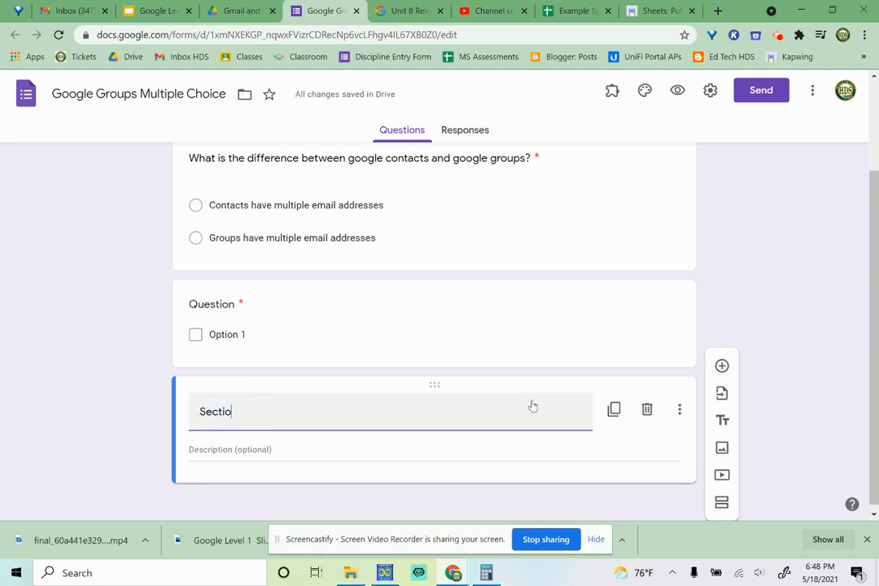
text(n2)
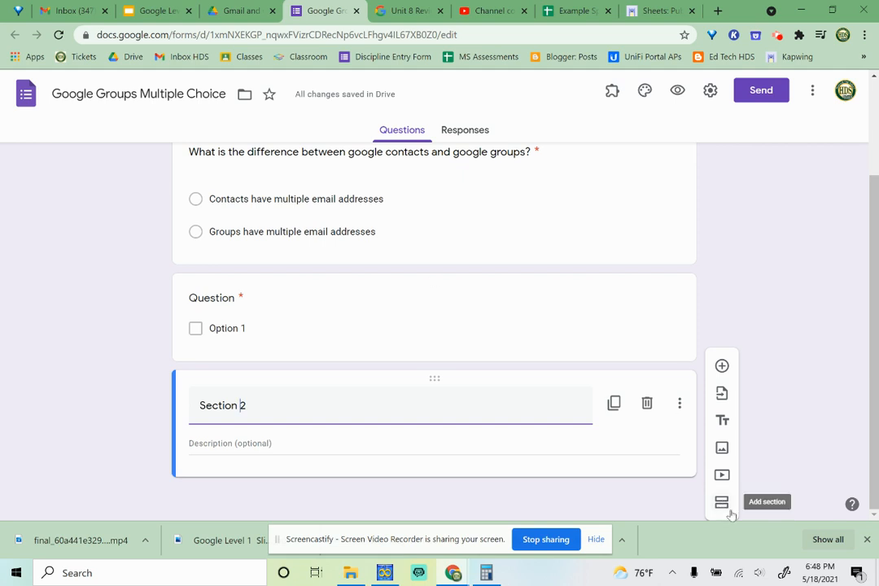
click(722, 504)
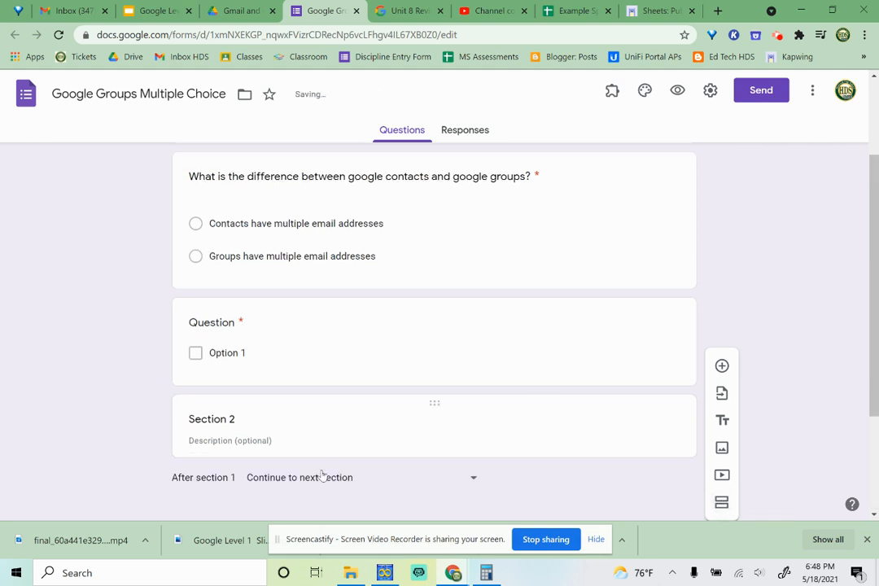